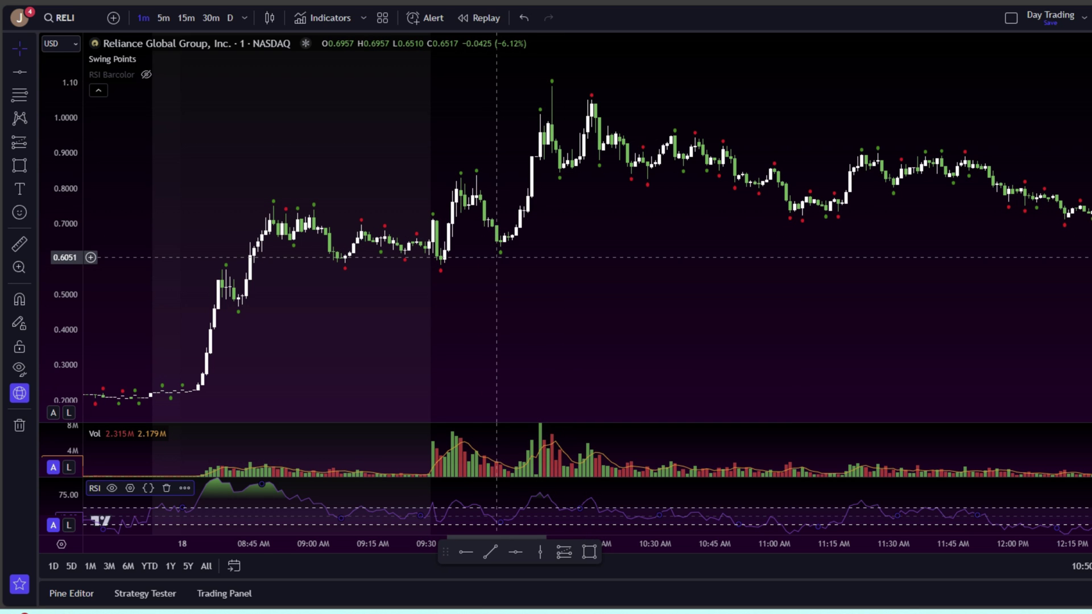
- Examine the premarket swing highs and lows that the Swing Points indicator marks on the RELI one-minute chart
mouse_move(516, 181)
left_mouse_down()
mouse_move(539, 154)
mouse_move(474, 179)
left_mouse_up()
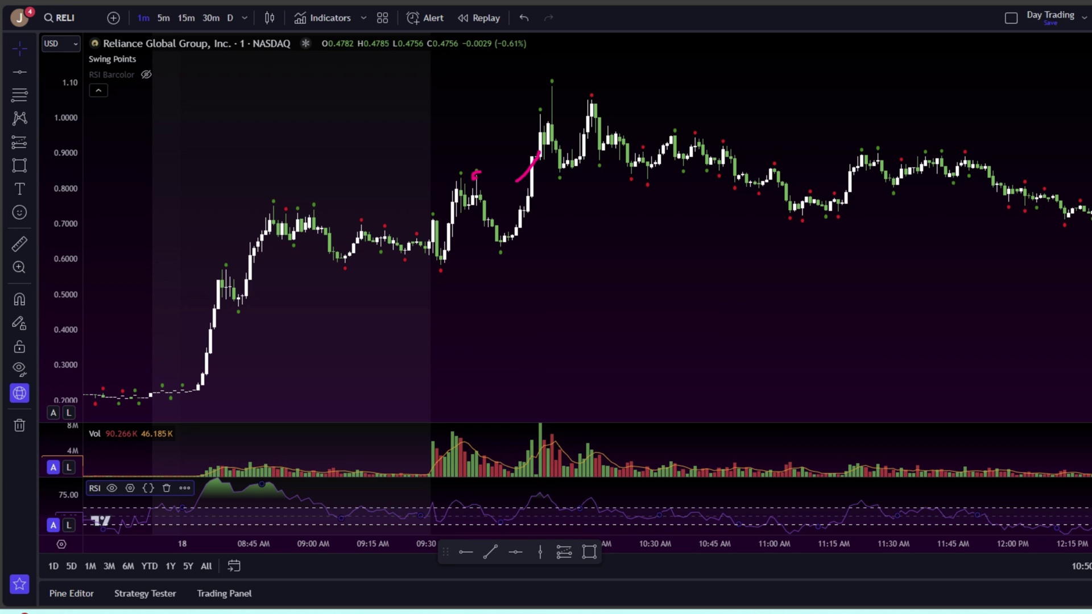
key("Escape")
key("ctrl+2")
left_click_drag(523, 246, 493, 247)
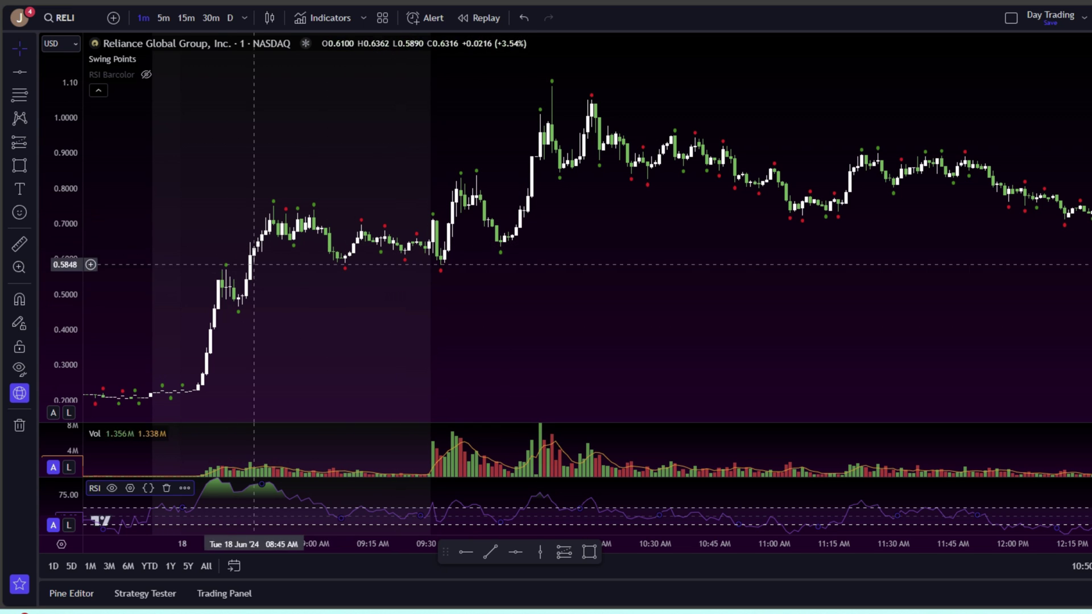
left_click_drag(65, 279, 65, 152)
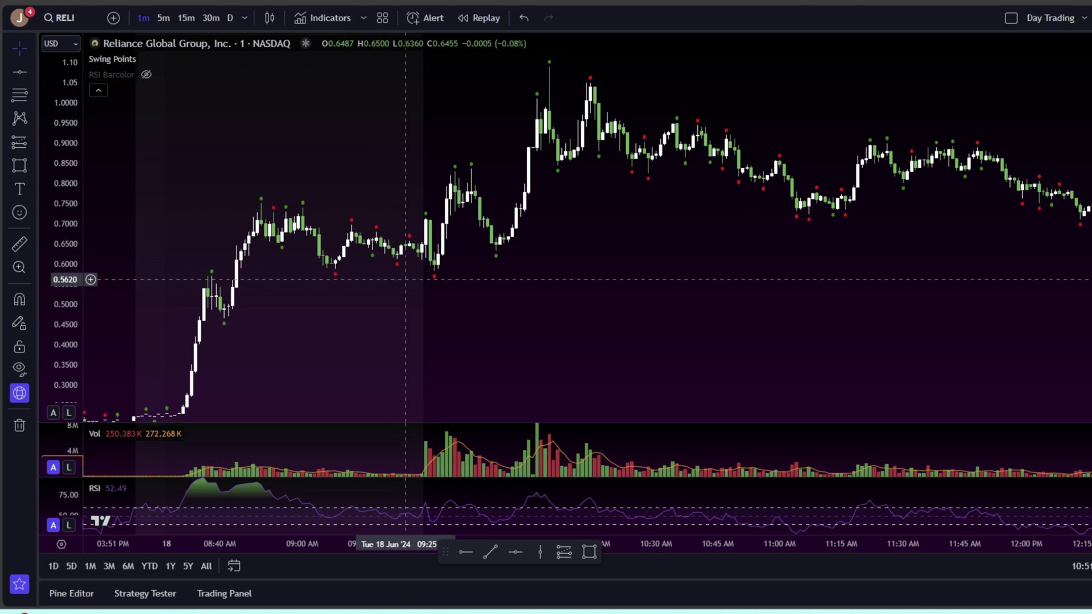
mouse_move(344, 267)
left_mouse_down()
mouse_move(335, 283)
mouse_move(322, 278)
left_mouse_up()
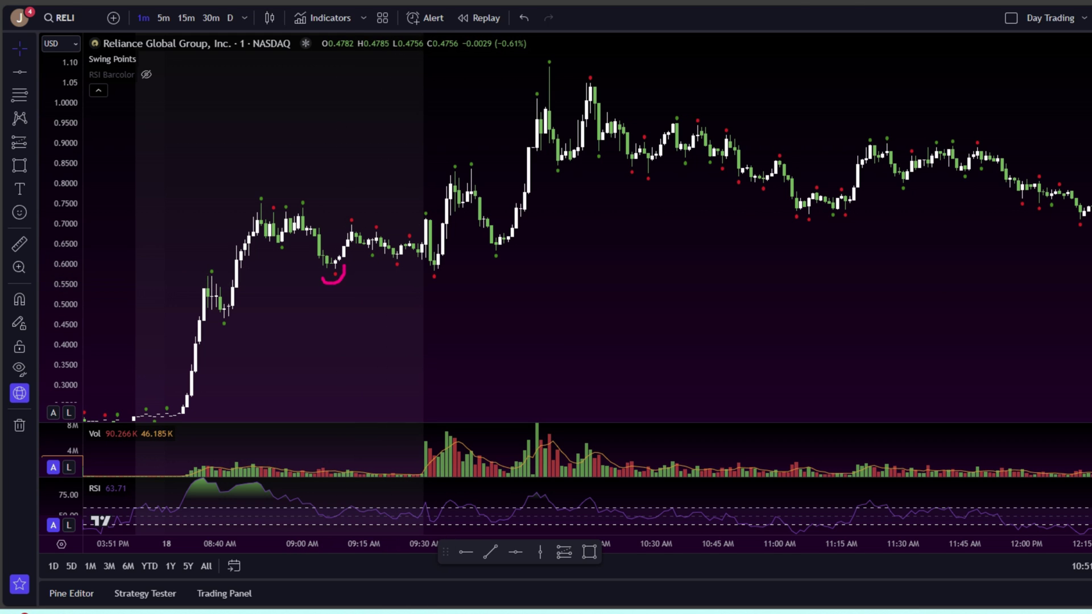
left_click_drag(288, 244, 271, 253)
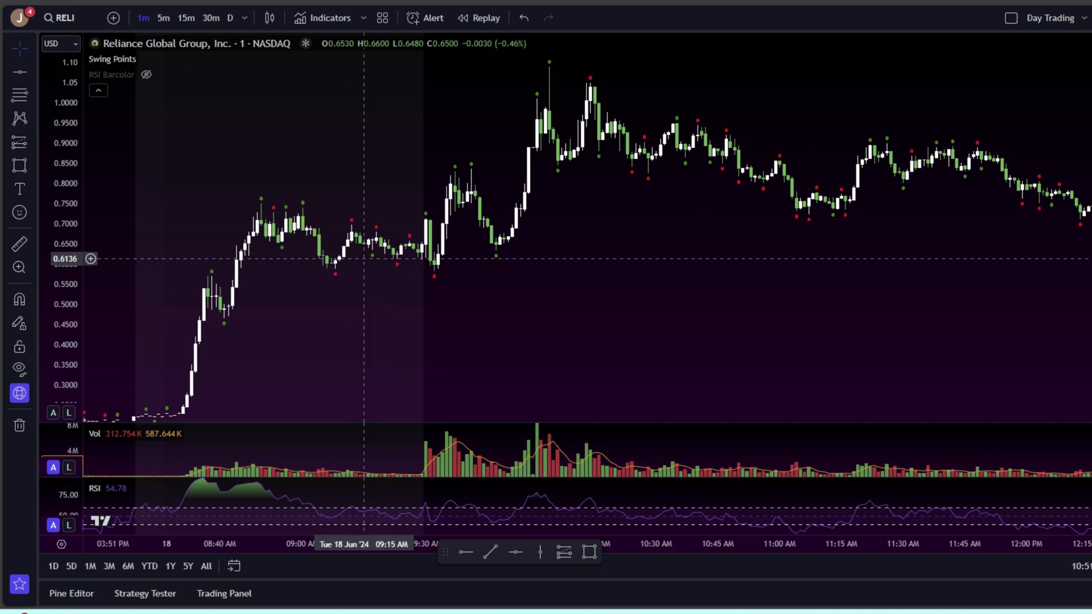
mouse_move(360, 256)
left_mouse_down()
mouse_move(379, 260)
mouse_move(330, 279)
left_mouse_up()
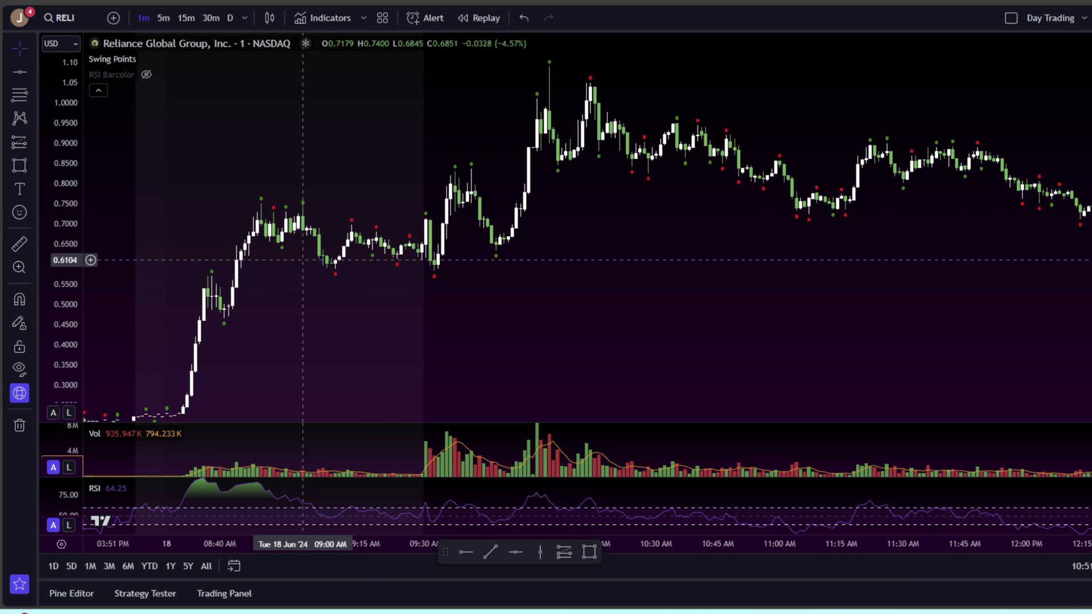
mouse_move(273, 249)
left_mouse_down()
mouse_move(329, 277)
mouse_move(376, 256)
left_mouse_up()
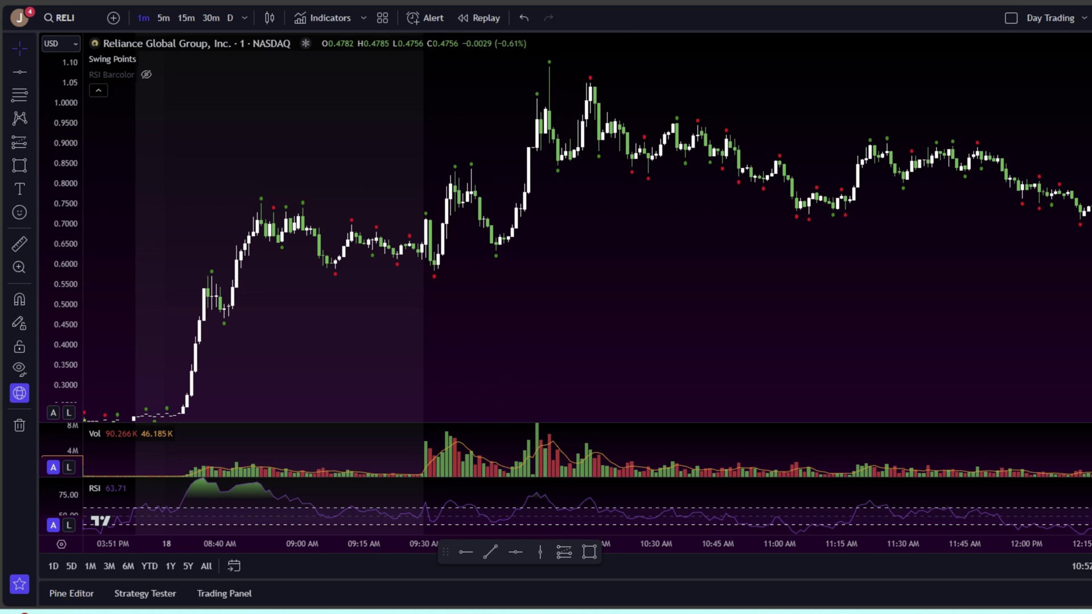
- Examine the swing high markers around the morning peaks after the 9:30 AM open on the RELI chart
left_click_drag(539, 85, 536, 106)
left_click_drag(473, 154, 471, 169)
mouse_move(537, 87)
left_mouse_down()
mouse_move(540, 104)
mouse_move(540, 88)
left_mouse_up()
mouse_move(586, 70)
left_mouse_down()
mouse_move(584, 86)
mouse_move(601, 72)
mouse_move(539, 68)
mouse_move(558, 51)
mouse_move(579, 72)
mouse_move(603, 73)
left_mouse_up()
key("Escape")
key("Escape")
mouse_move(581, 90)
left_mouse_down()
mouse_move(580, 101)
mouse_move(600, 99)
left_mouse_up()
mouse_move(547, 55)
left_mouse_down()
mouse_move(543, 73)
mouse_move(559, 53)
left_mouse_up()
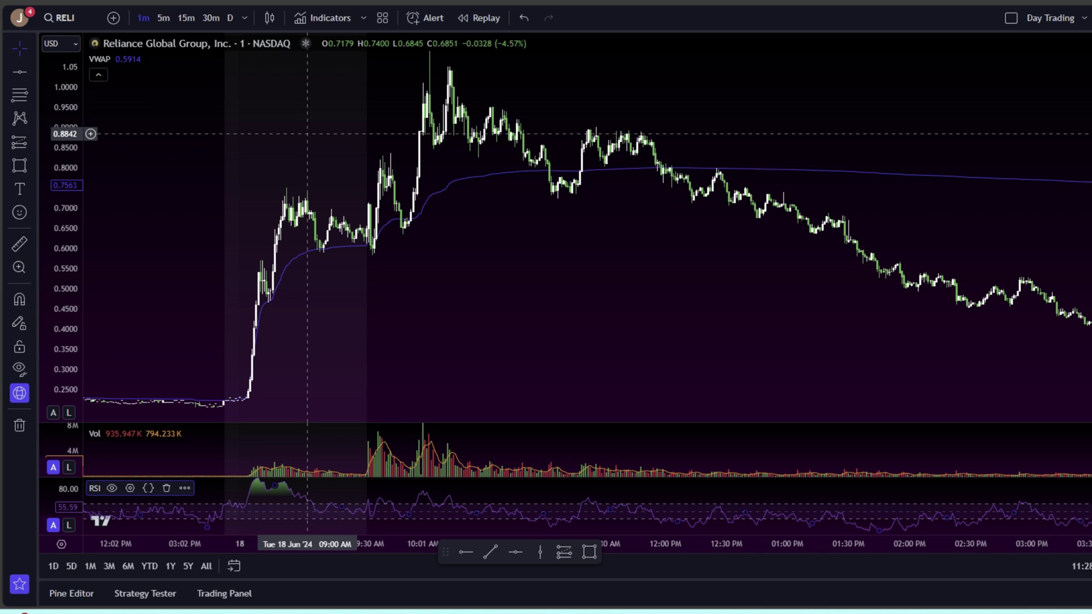
- Open the saved "swing points" script in the Pine Editor
left_click(63, 593)
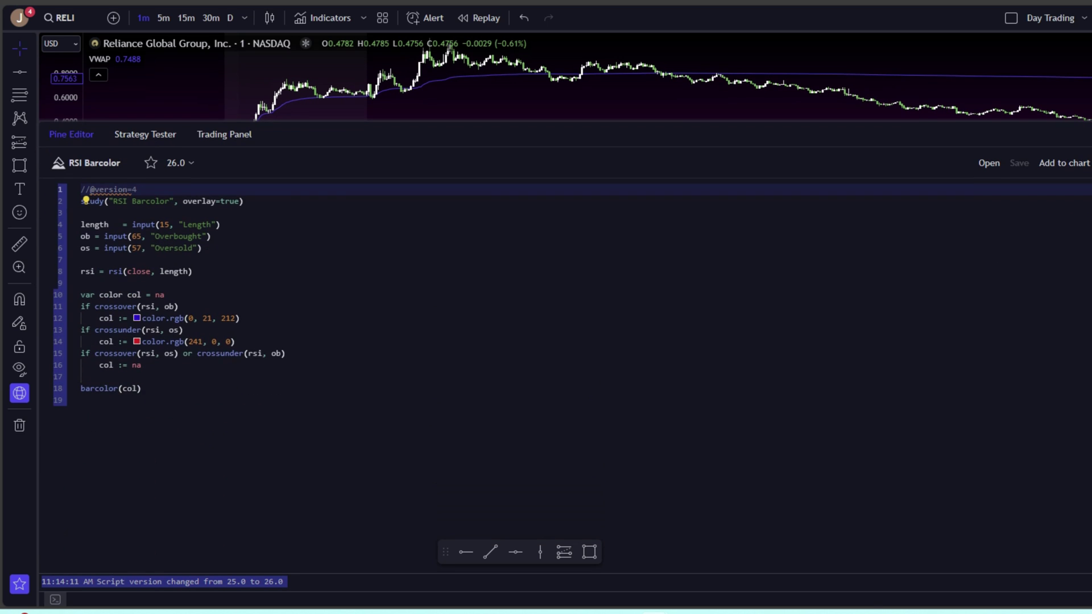
key("ctrl+a")
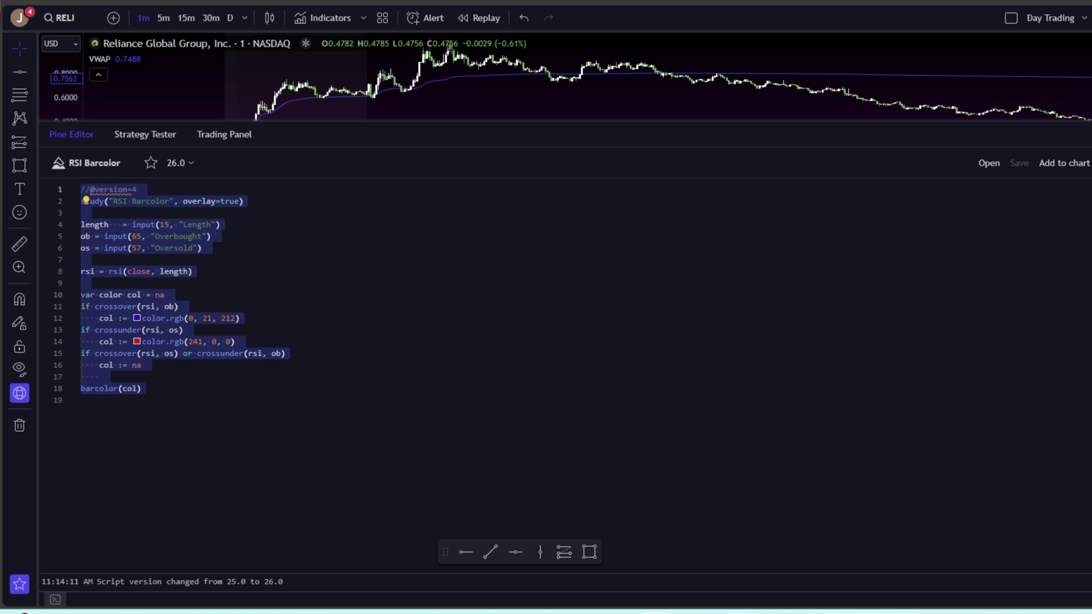
key("ctrl+End")
left_click(989, 163)
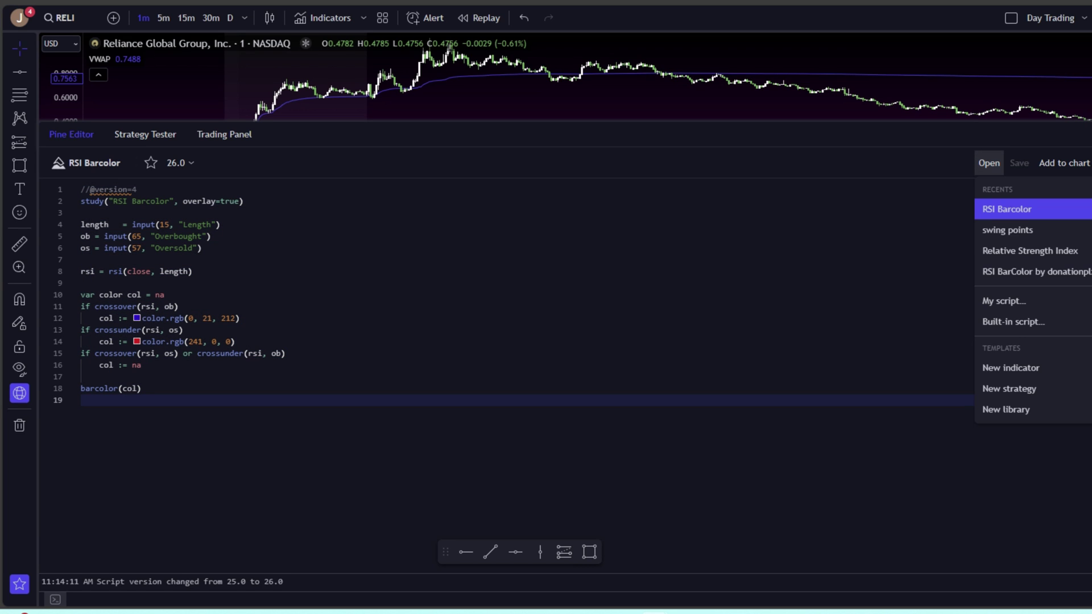
left_click(1004, 301)
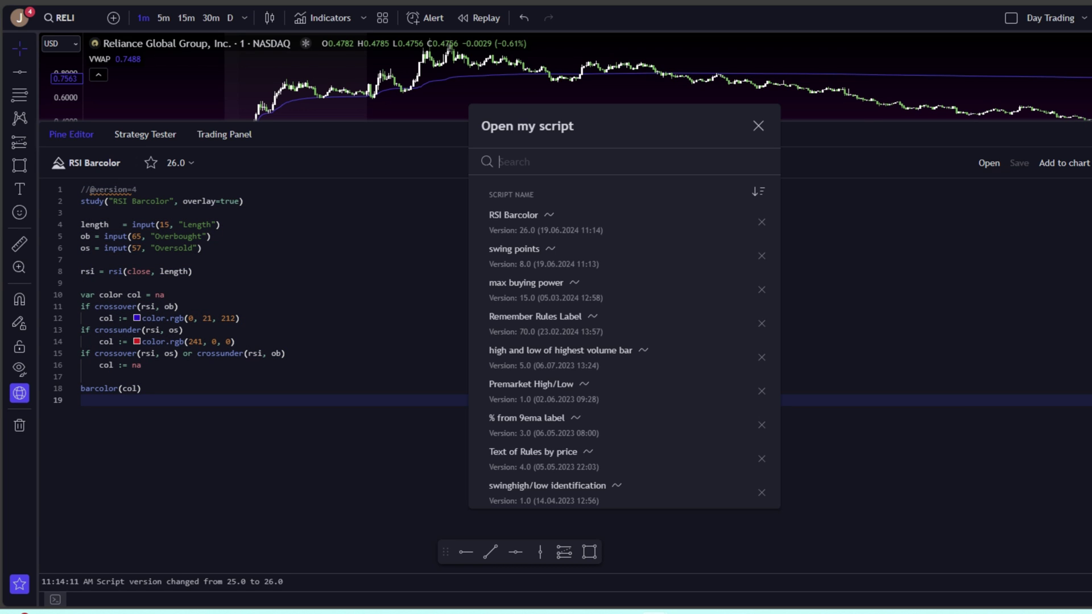
scroll(569, 341, "down", 20)
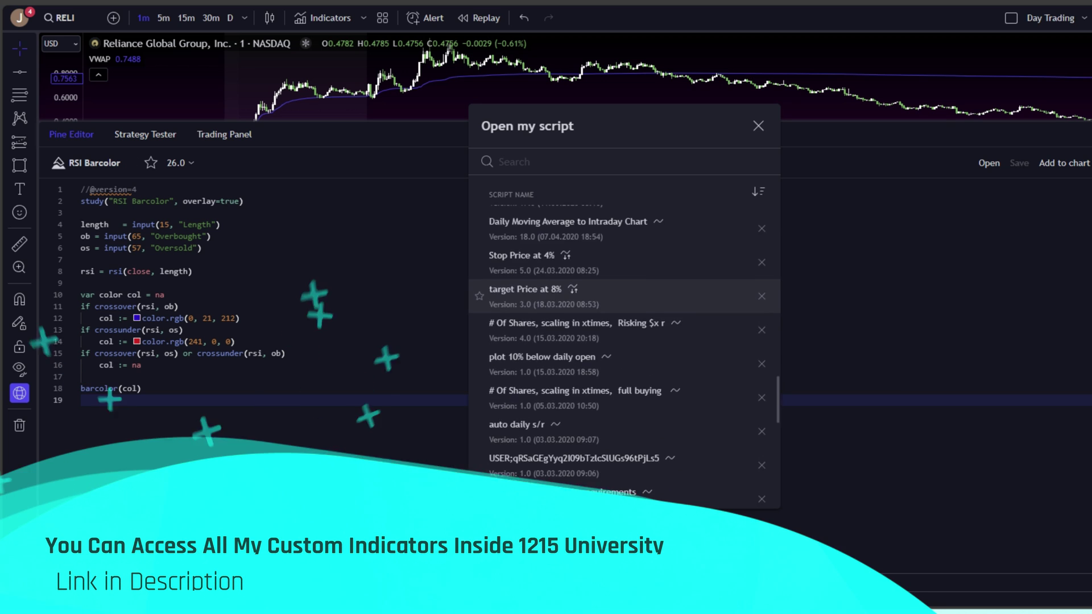
scroll(624, 341, "down", 4)
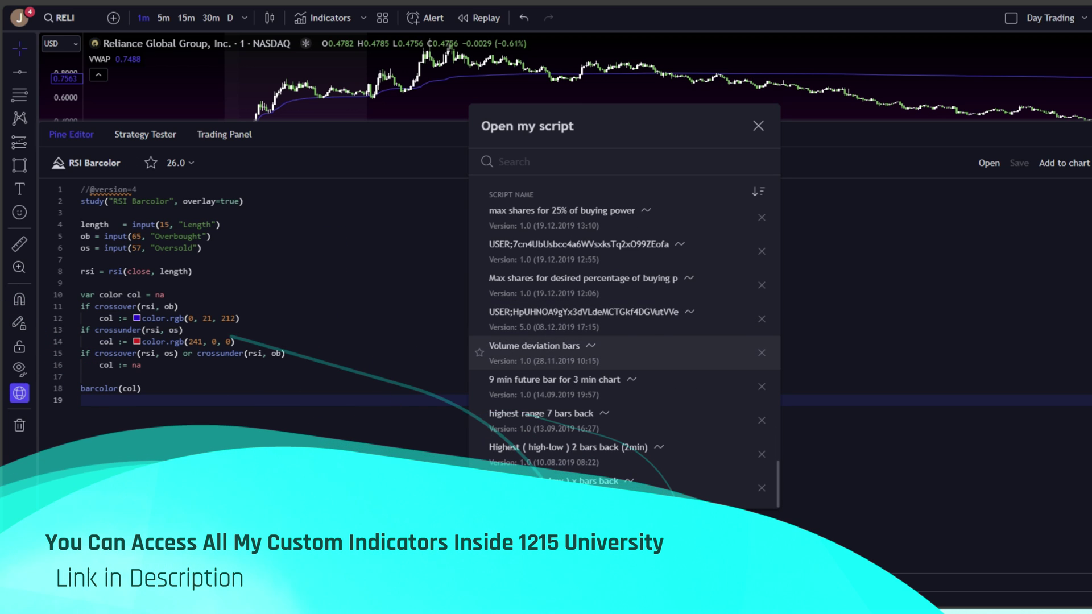
scroll(625, 353, "up", 5)
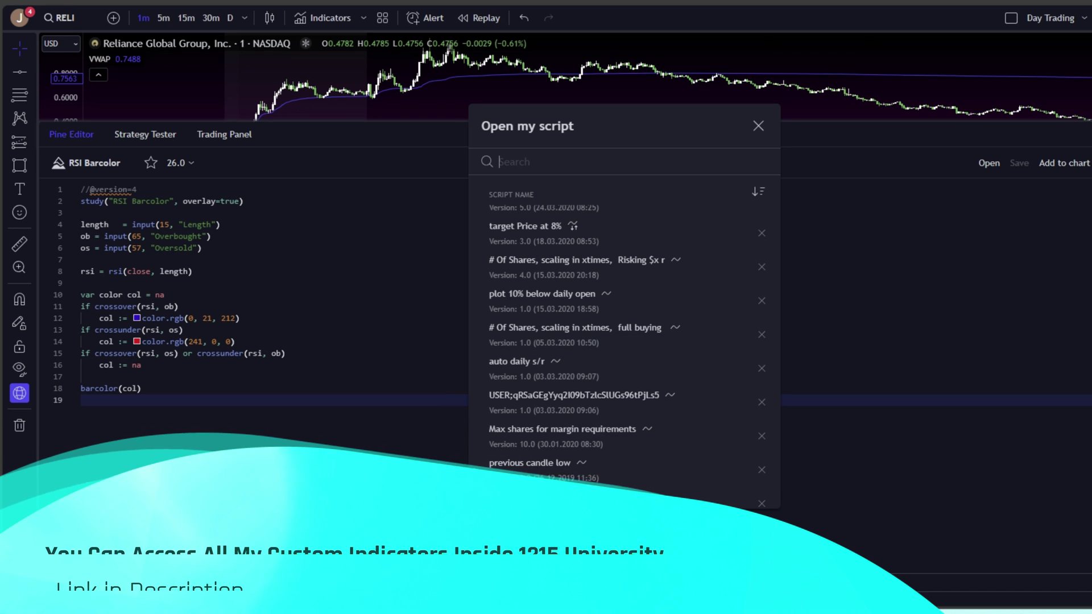
scroll(621, 249, "up", 8)
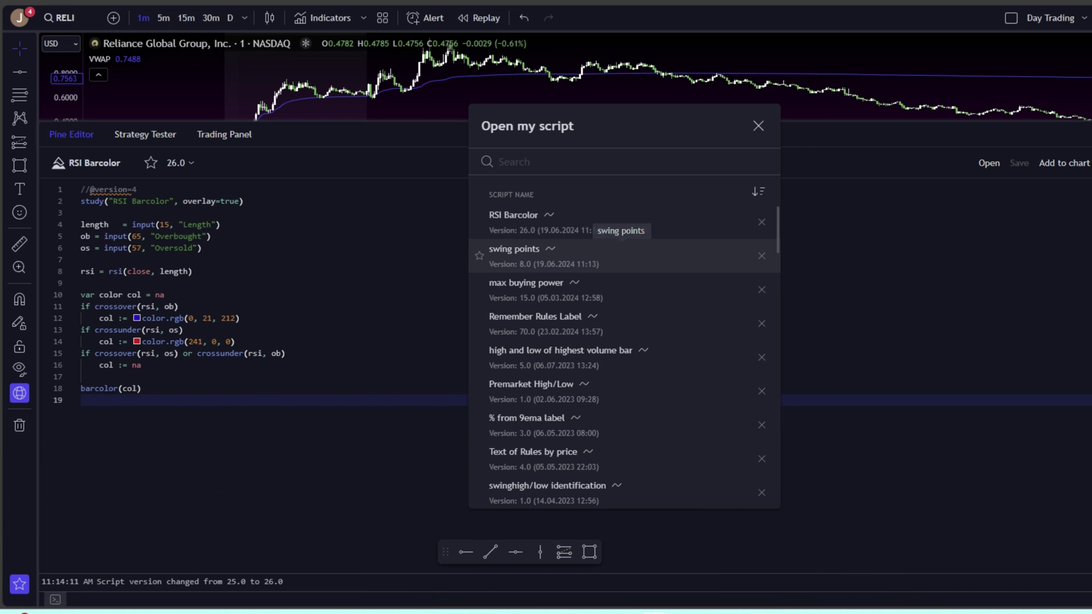
left_click(621, 249)
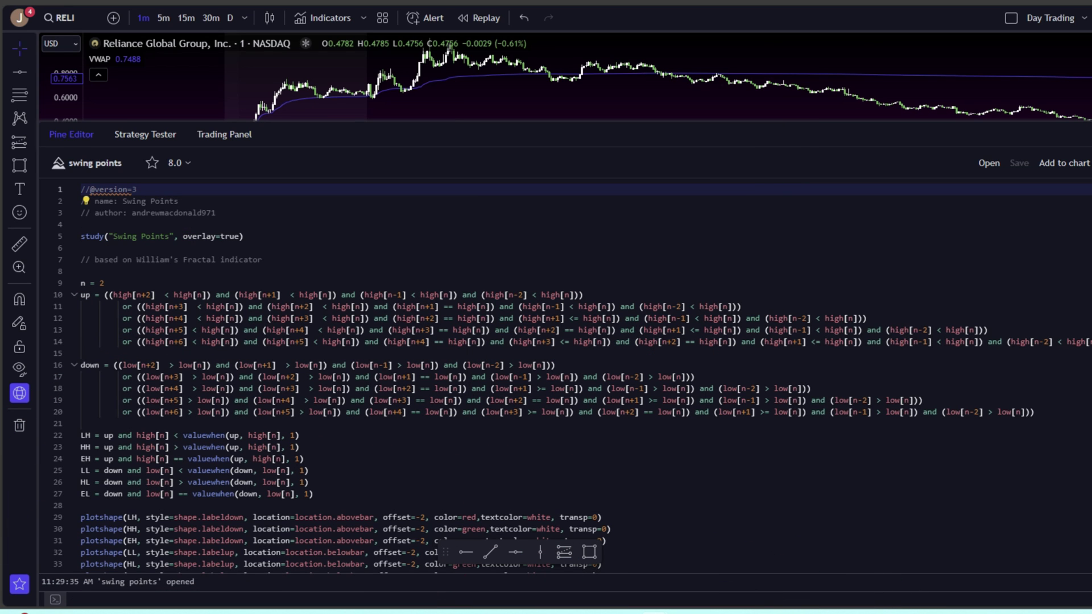
- Copy the entire code of the swing points script
key("shift+Down")
key("shift+Down")
key("shift+Down")
key("shift+Down")
key("shift+Down")
key("shift+Down")
key("shift+Down")
key("shift+Down")
key("shift+Down")
key("shift+Down")
key("shift+Down")
key("shift+Down")
key("shift+Down")
key("shift+Down")
key("shift+Down")
key("shift+Down")
key("shift+Down")
key("shift+Down")
key("shift+Down")
key("shift+Down")
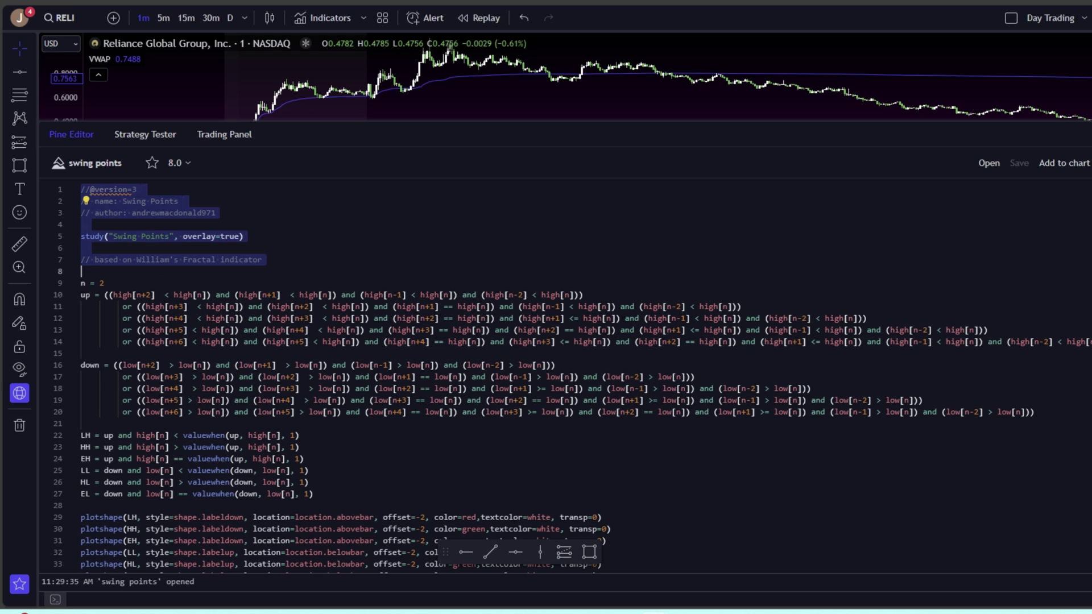
key("BackSpace")
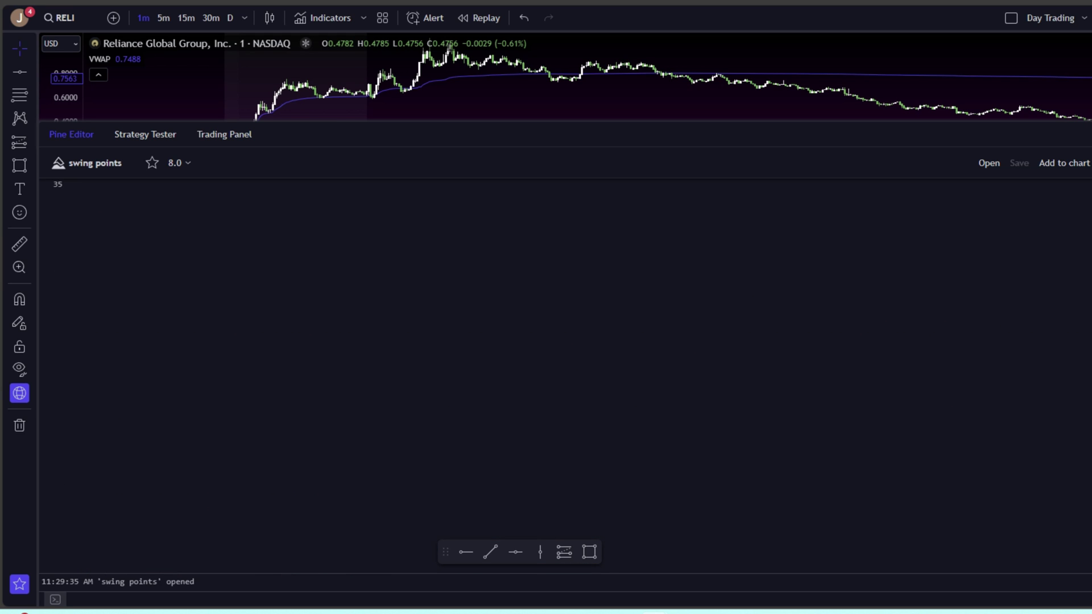
key("ctrl+z")
right_click(407, 216)
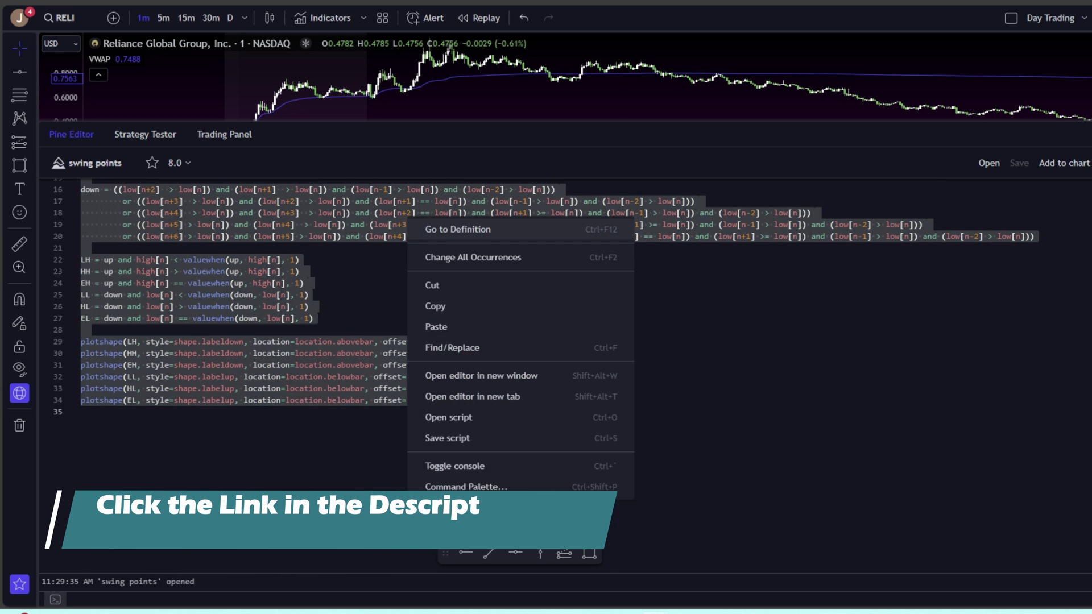
left_click(435, 307)
scroll(547, 341, "up", 5)
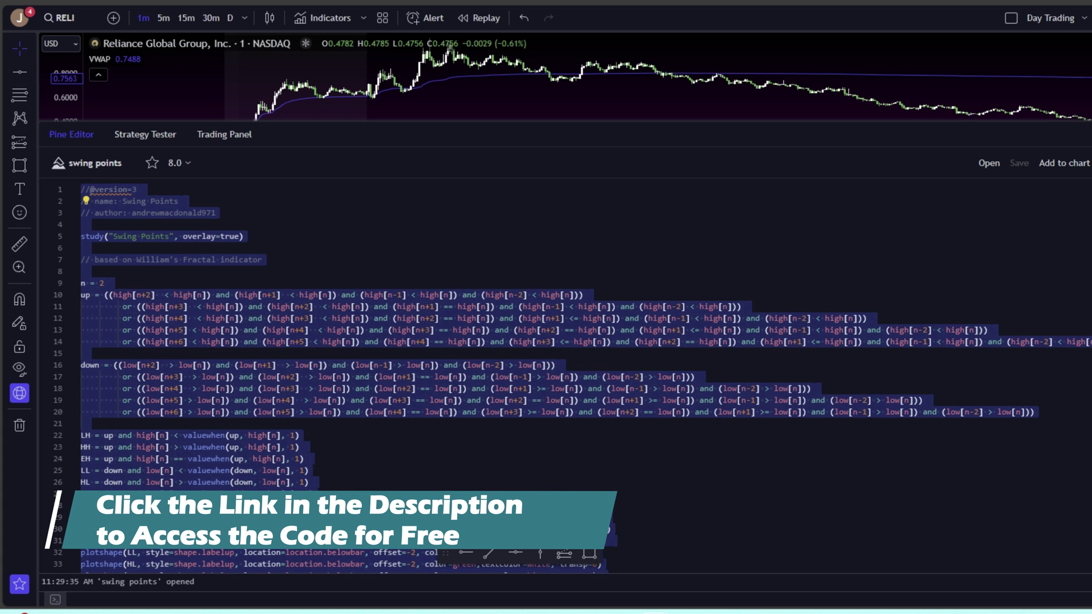
right_click(391, 313)
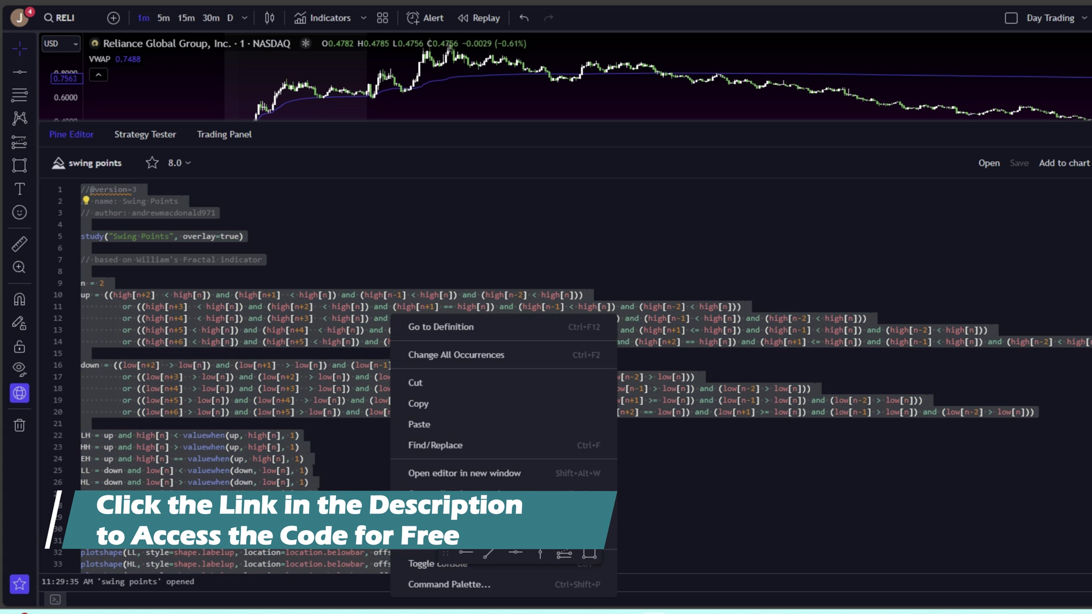
left_click(419, 403)
scroll(419, 403, "down", 3)
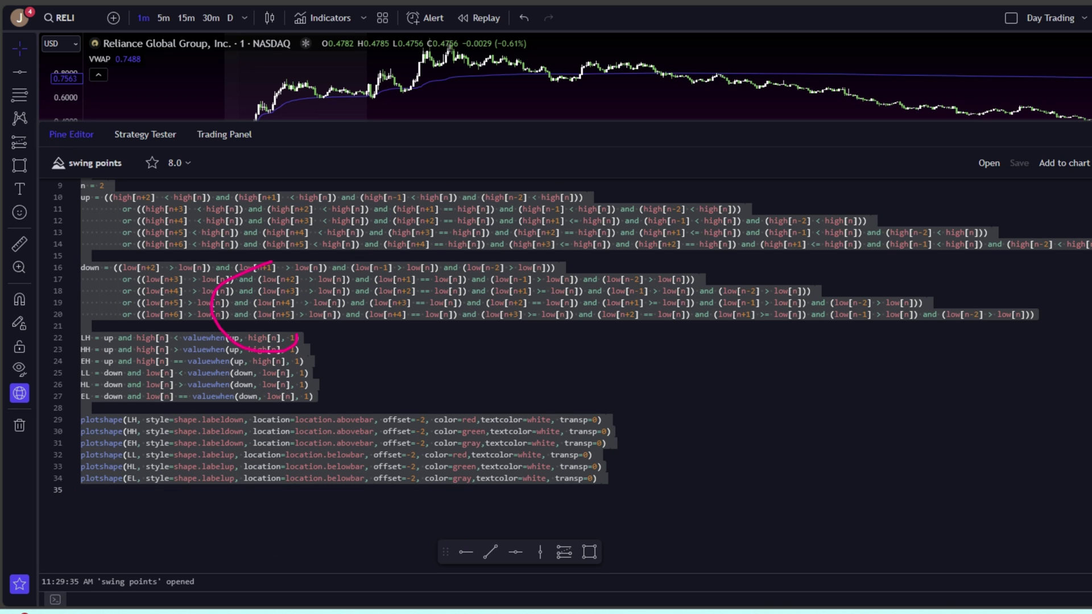
- Clear the swing points script and paste the copied code into the empty editor
key("Delete")
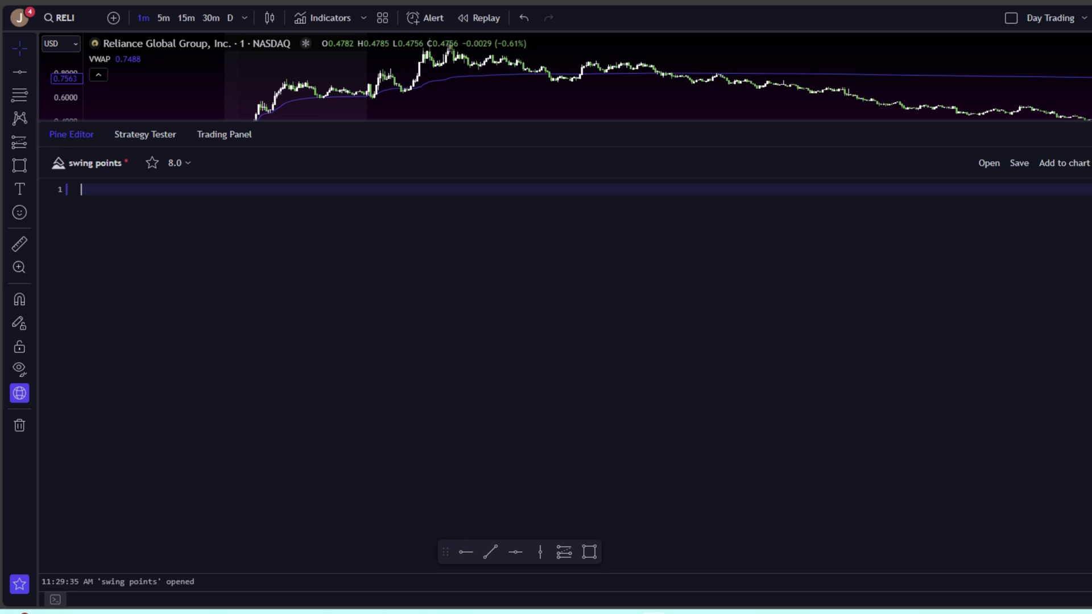
right_click(141, 206)
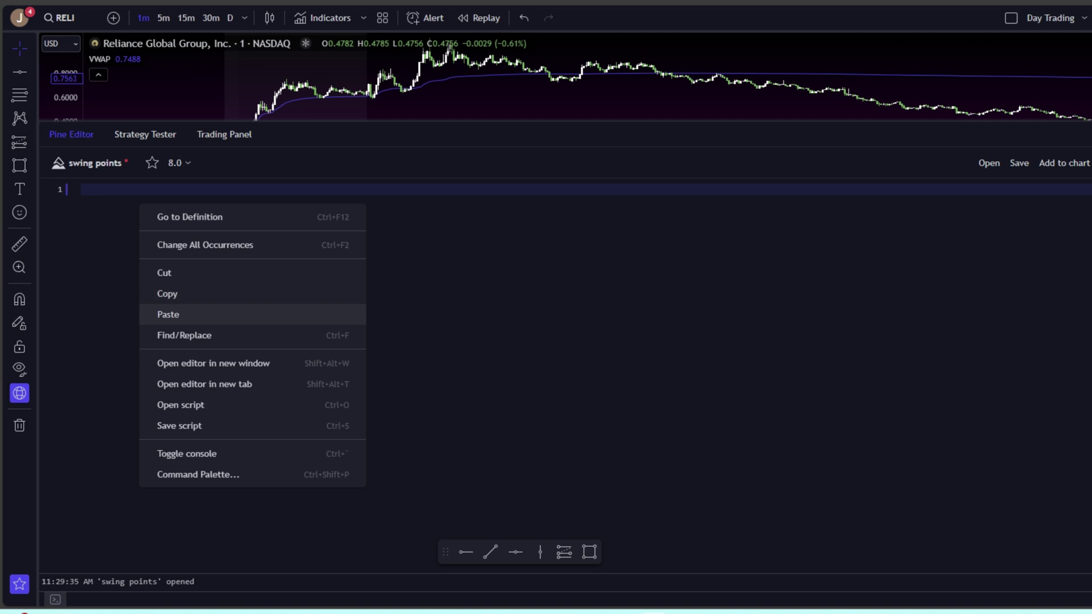
left_click(168, 315)
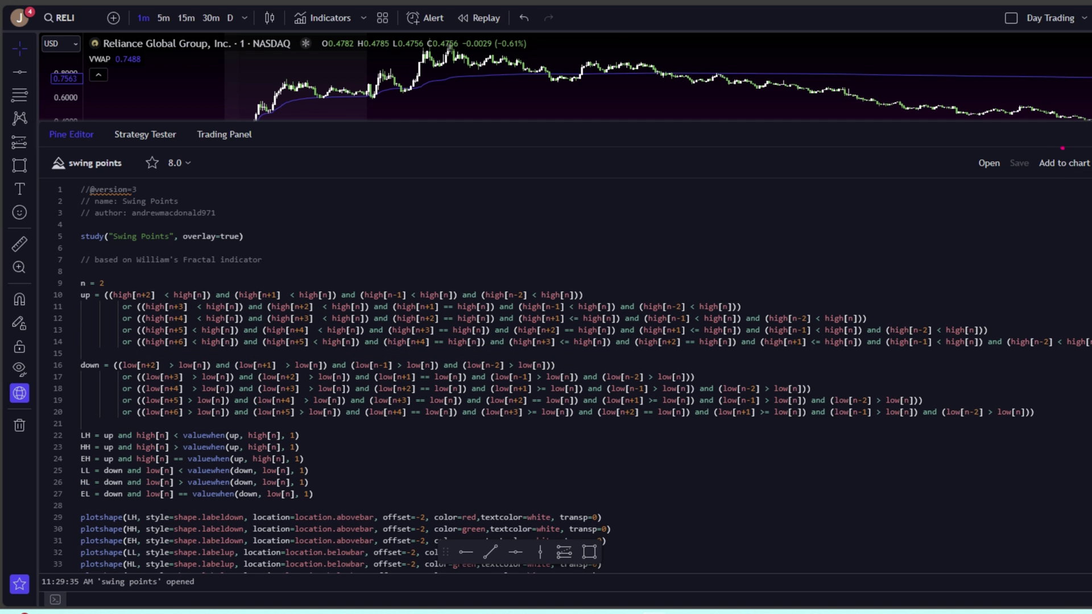
- Add the swing points script to the RELI chart and collapse the Pine Editor
mouse_move(1023, 144)
left_mouse_down()
mouse_move(1016, 176)
mouse_move(1031, 144)
left_mouse_up()
left_click(1064, 162)
left_click(1090, 135)
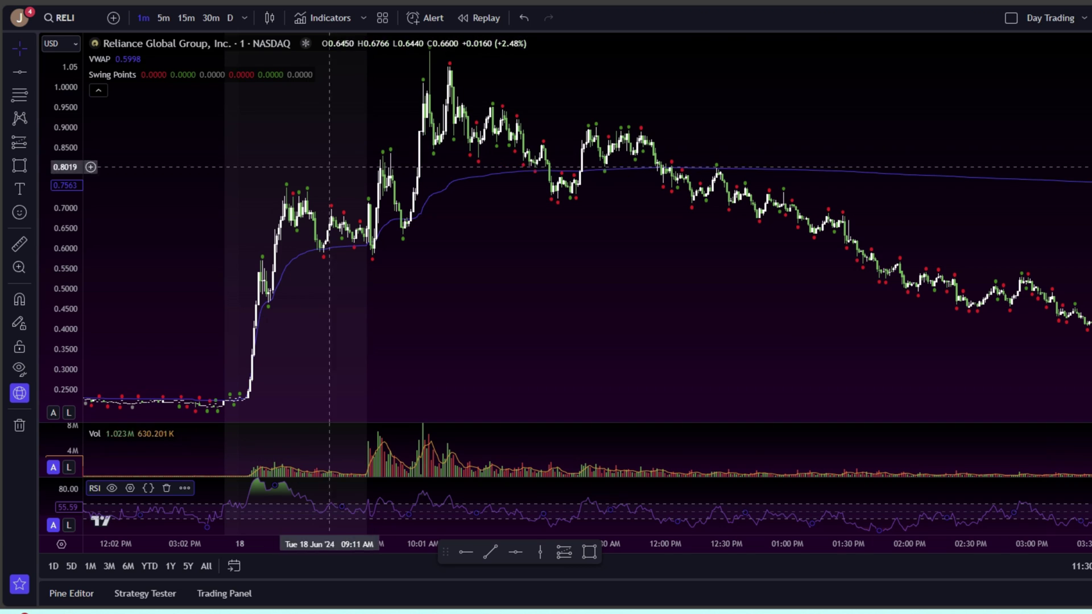
- Hide the Swing Points indicator's values from the chart's status line through its settings
mouse_move(202, 74)
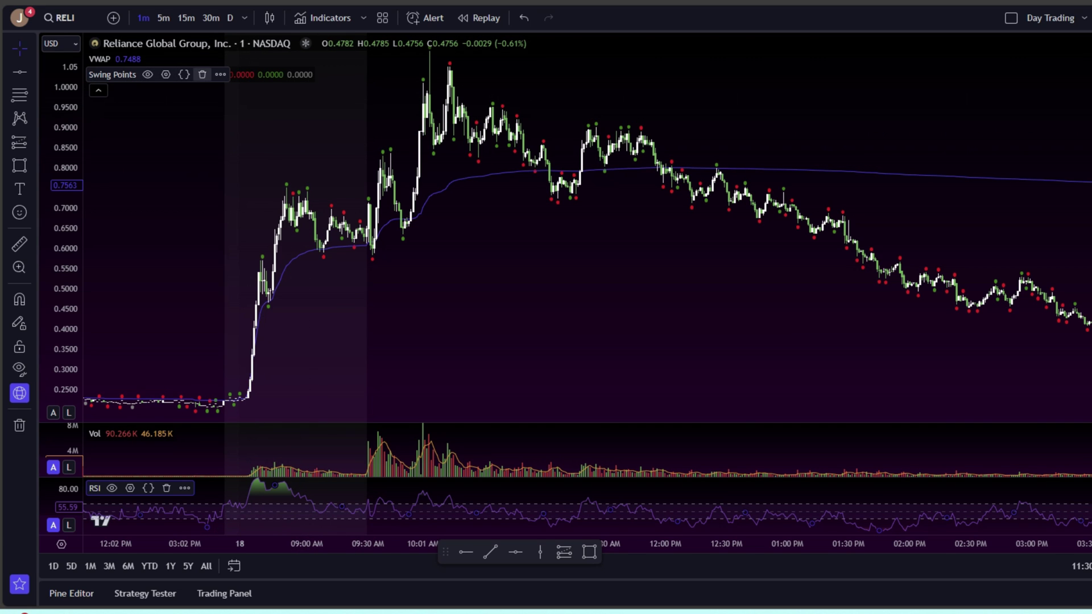
left_click(166, 75)
left_click_drag(537, 465, 589, 467)
mouse_move(289, 69)
left_mouse_down()
mouse_move(249, 60)
mouse_move(249, 80)
mouse_move(290, 65)
left_mouse_up()
key("e")
left_click(519, 457)
left_click(721, 500)
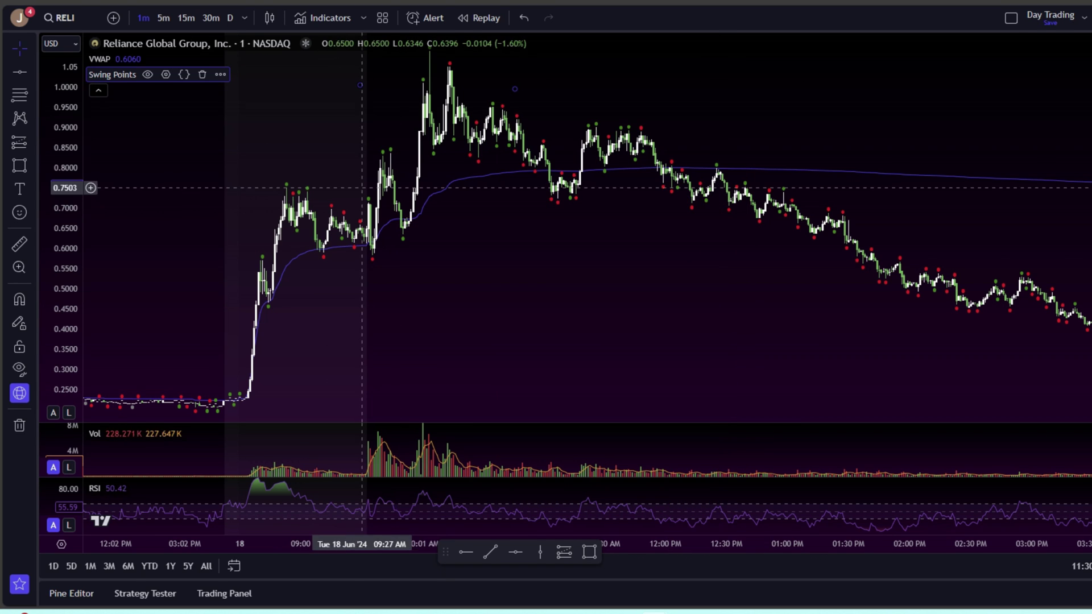